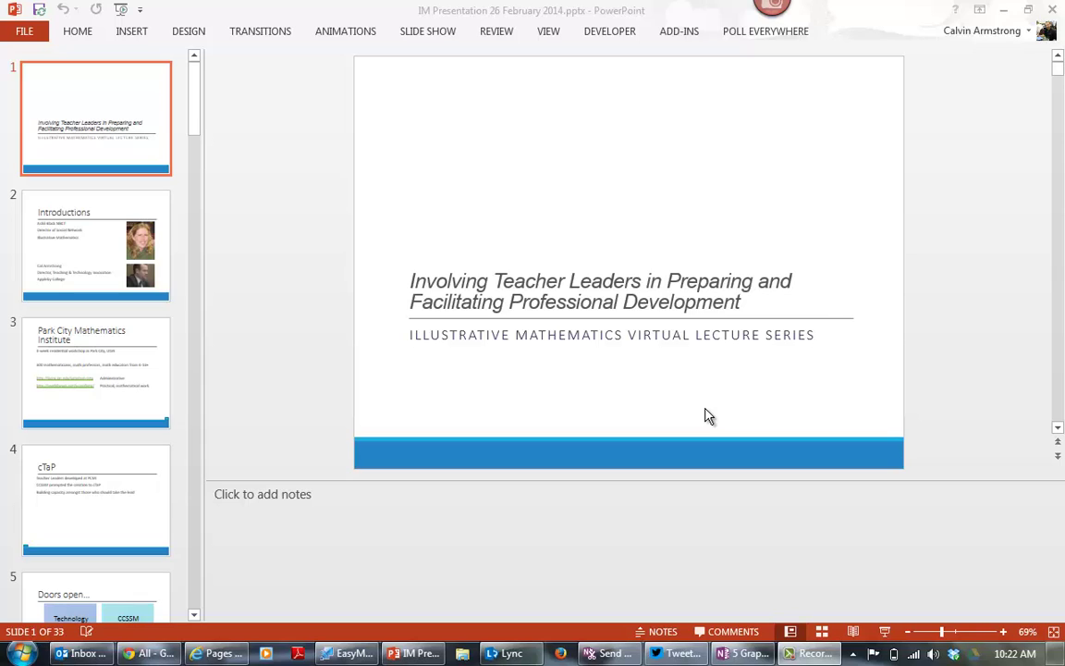
# - Start recording the slide show from the beginning, capturing slide and animation timings plus narrations and laser pointer
pyautogui.click(423, 32)
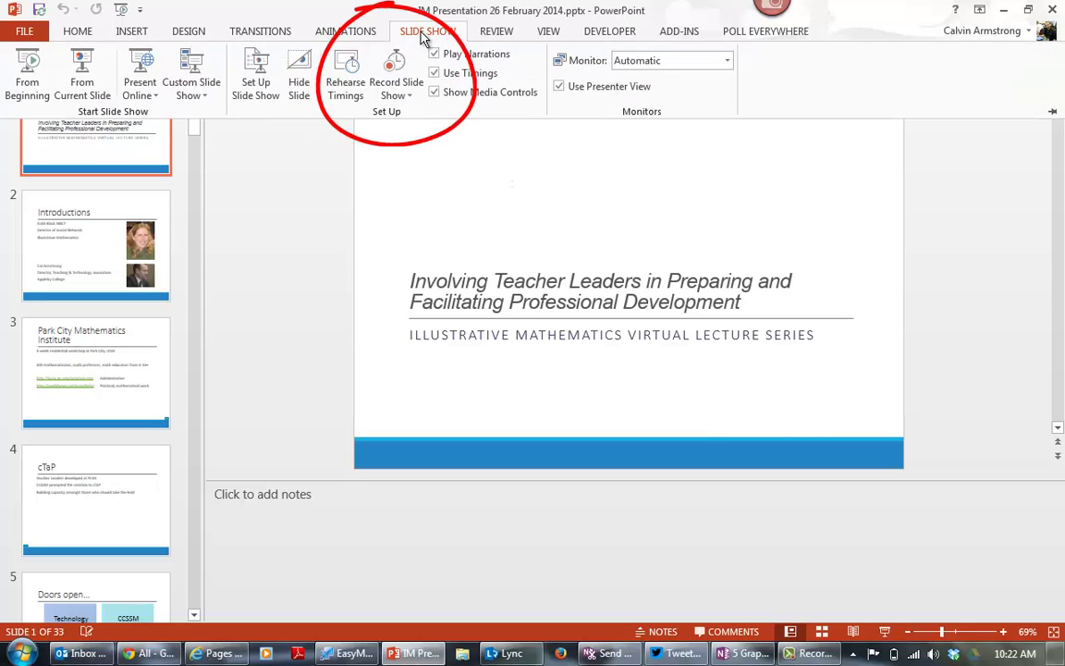
pyautogui.click(409, 96)
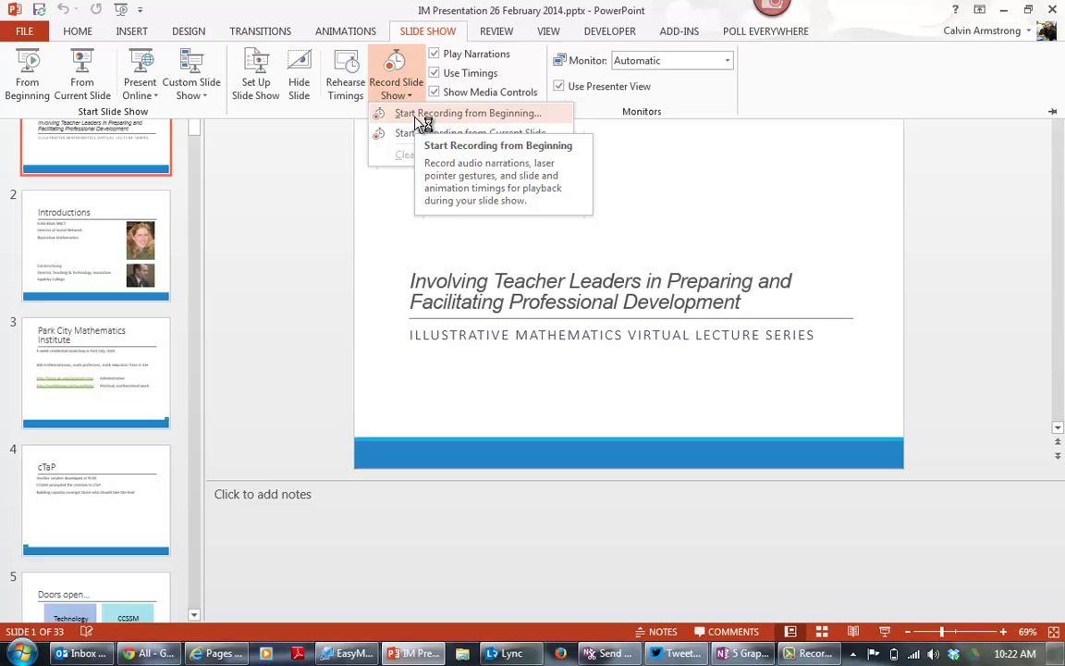
pyautogui.click(414, 115)
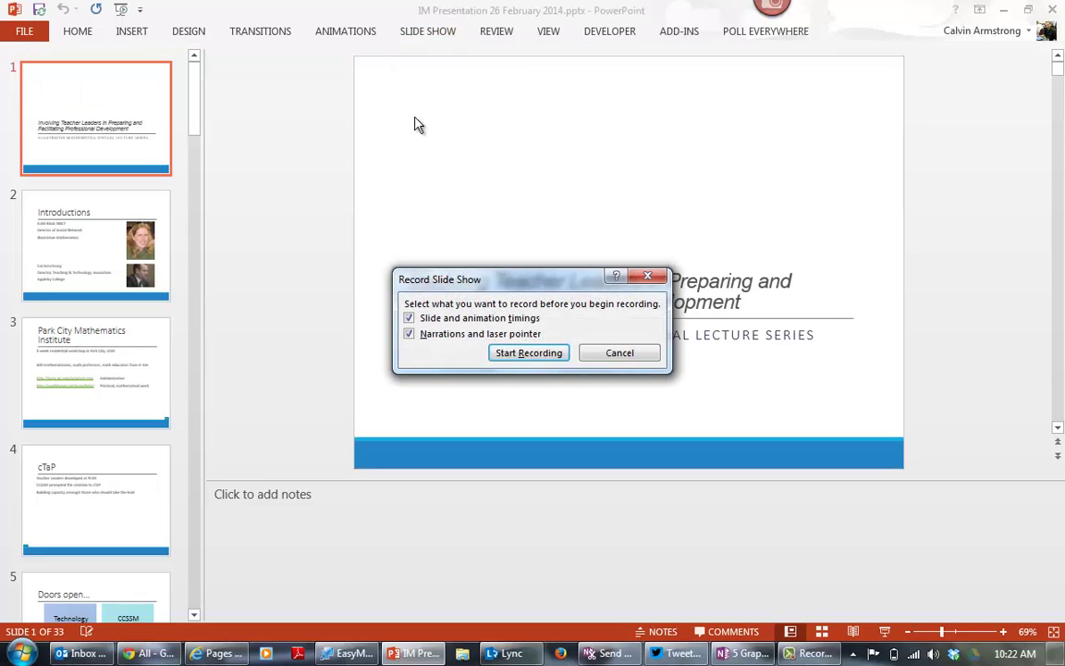
pyautogui.click(539, 354)
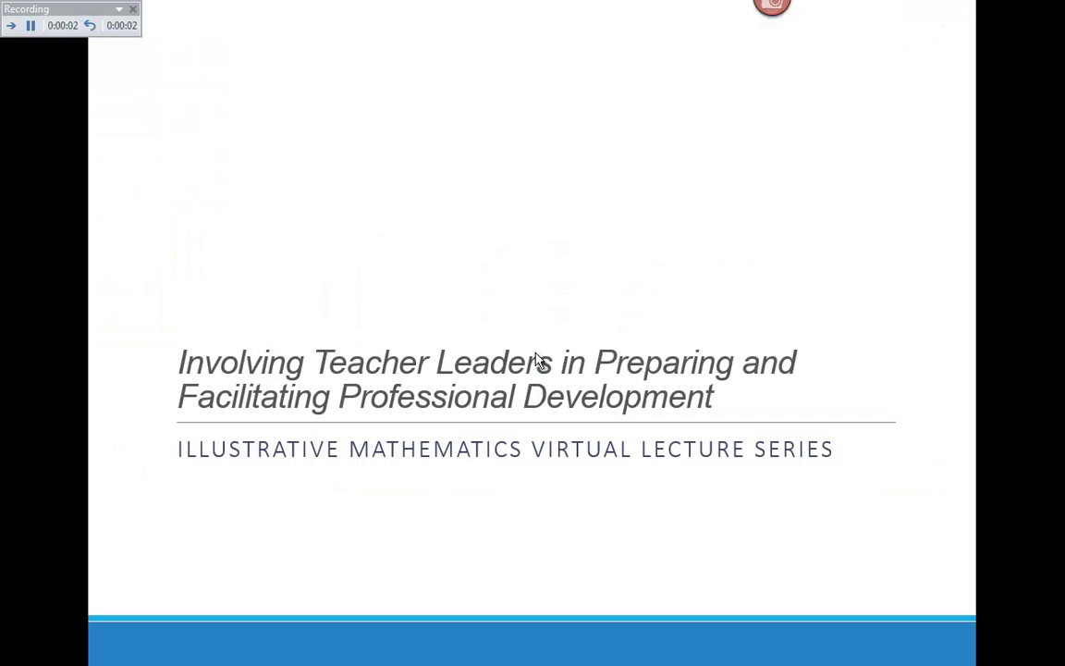
# - Advance through all the slides while recording, from the title slide to the end of the show
pyautogui.moveTo(18, 26)
pyautogui.mouseDown()
pyautogui.moveTo(142, 28)
pyautogui.moveTo(148, 7)
pyautogui.moveTo(116, 56)
pyautogui.mouseUp()
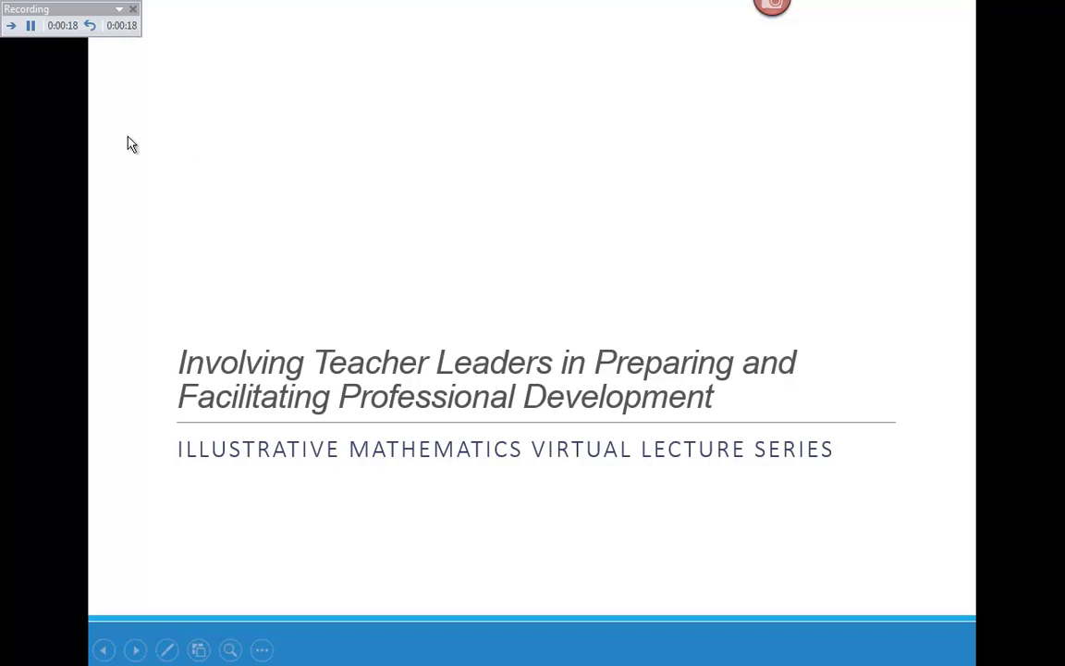
pyautogui.click(13, 28)
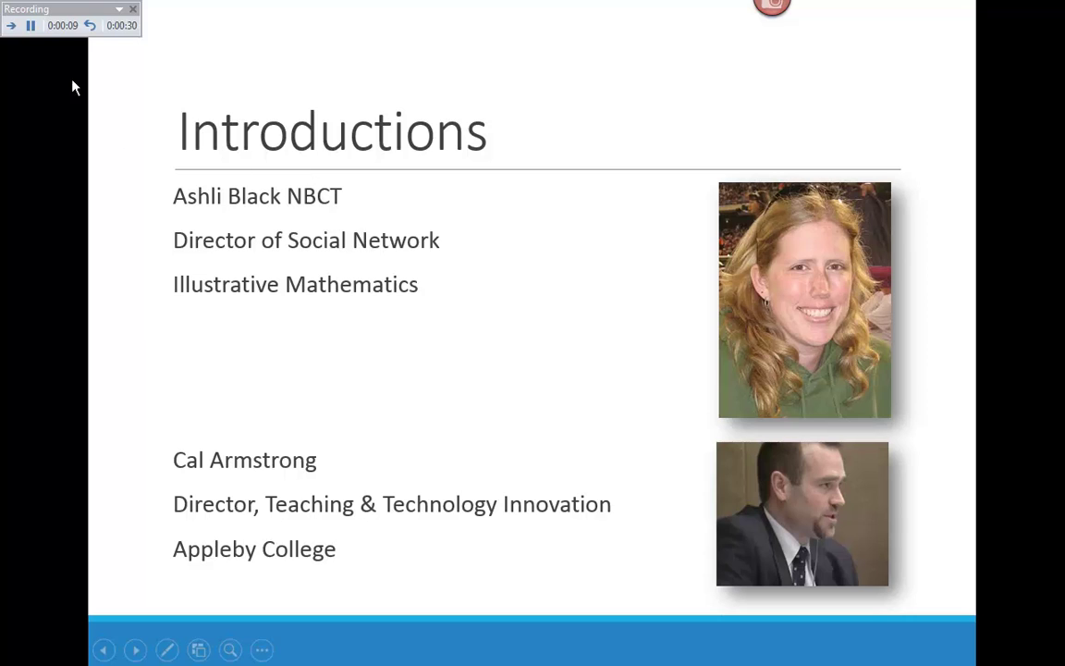
pyautogui.click(11, 32)
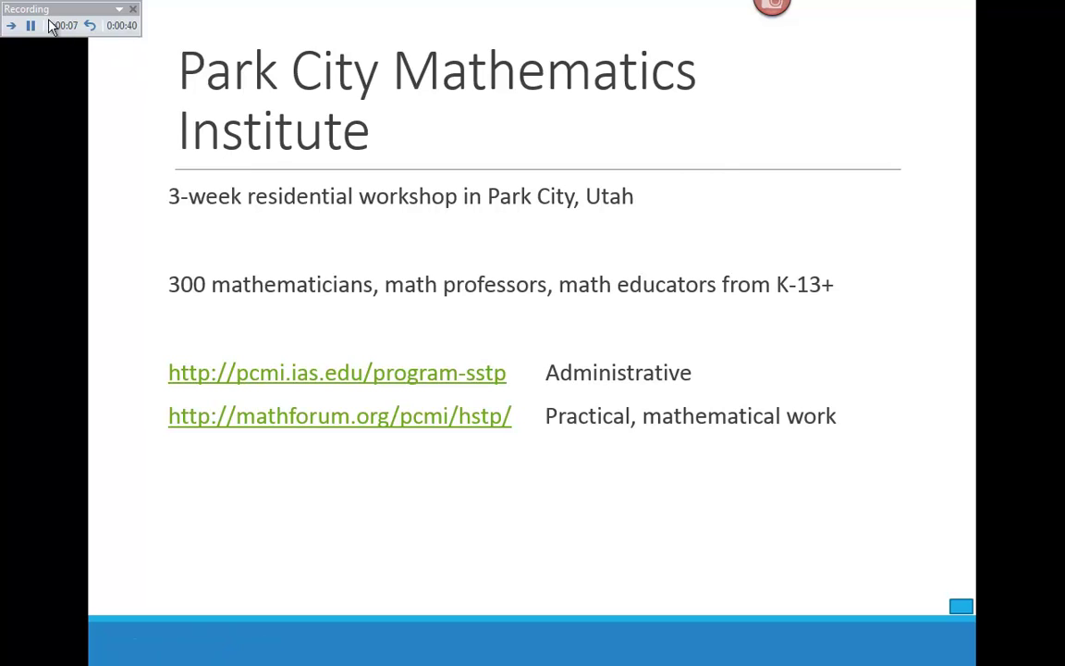
pyautogui.click(204, 158)
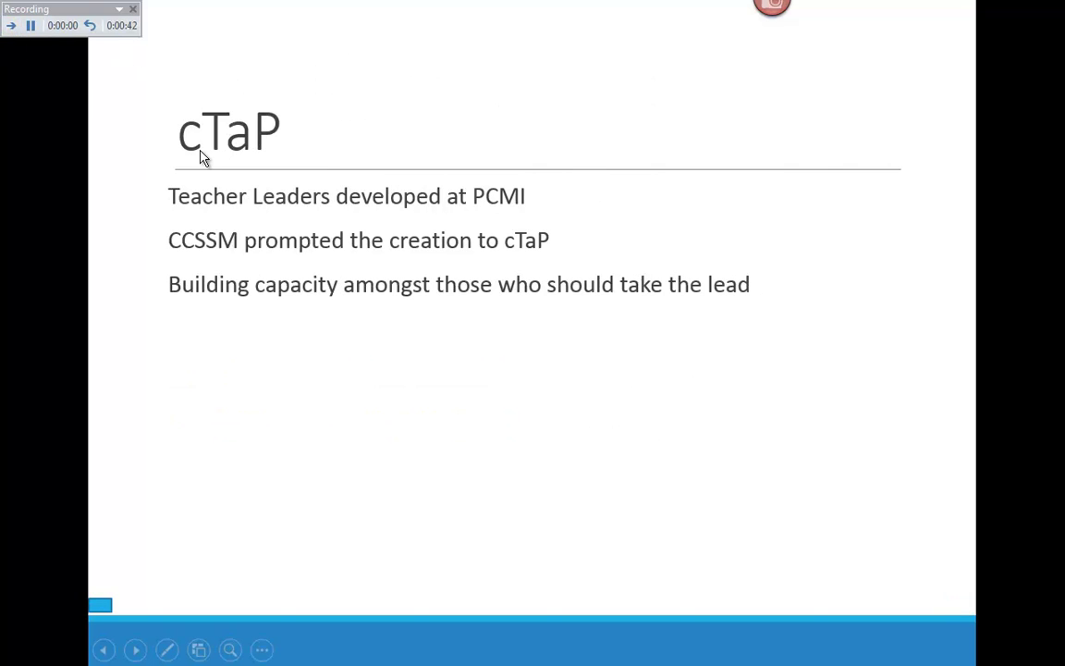
pyautogui.click(9, 25)
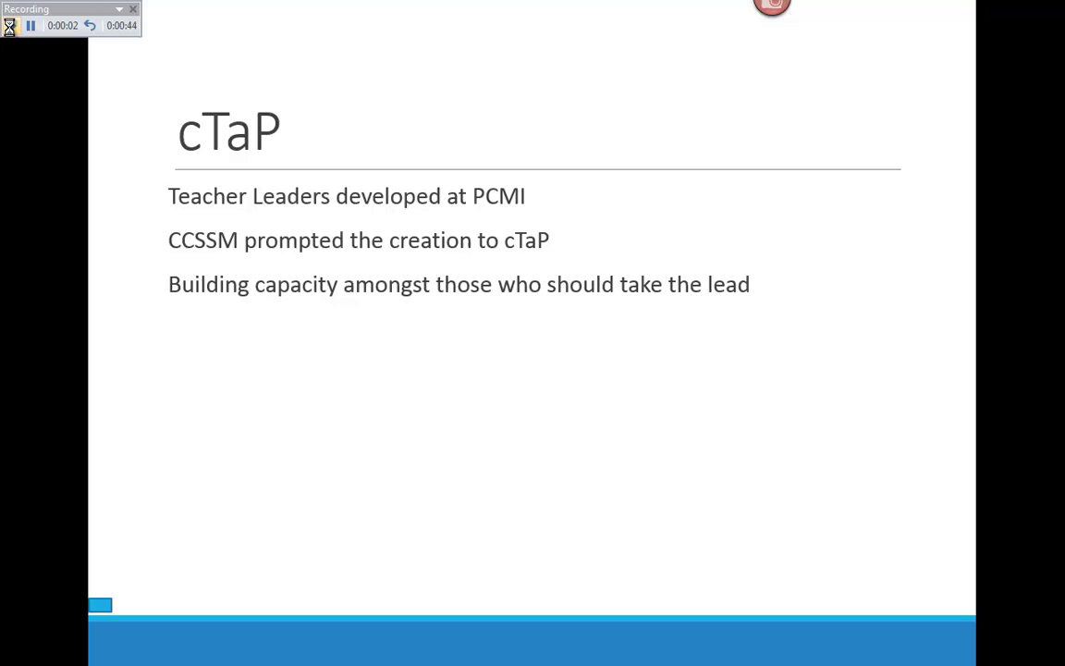
pyautogui.click(9, 25)
pyautogui.click(9, 25)
pyautogui.click(9, 25)
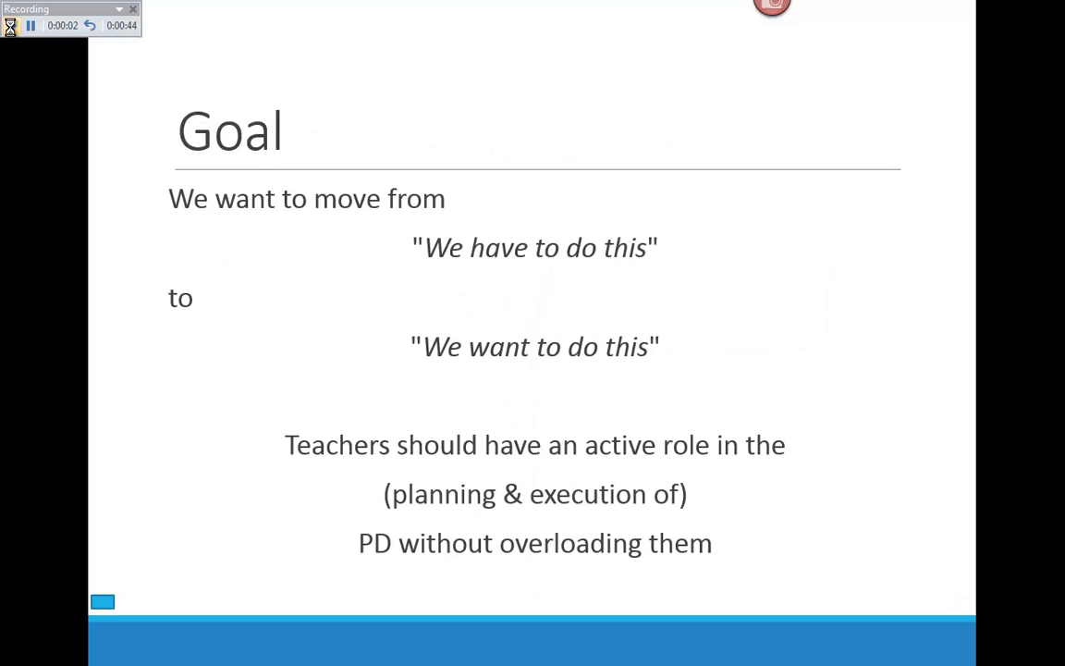
pyautogui.click(9, 25)
pyautogui.click(9, 25)
pyautogui.click(9, 25)
pyautogui.click(11, 26)
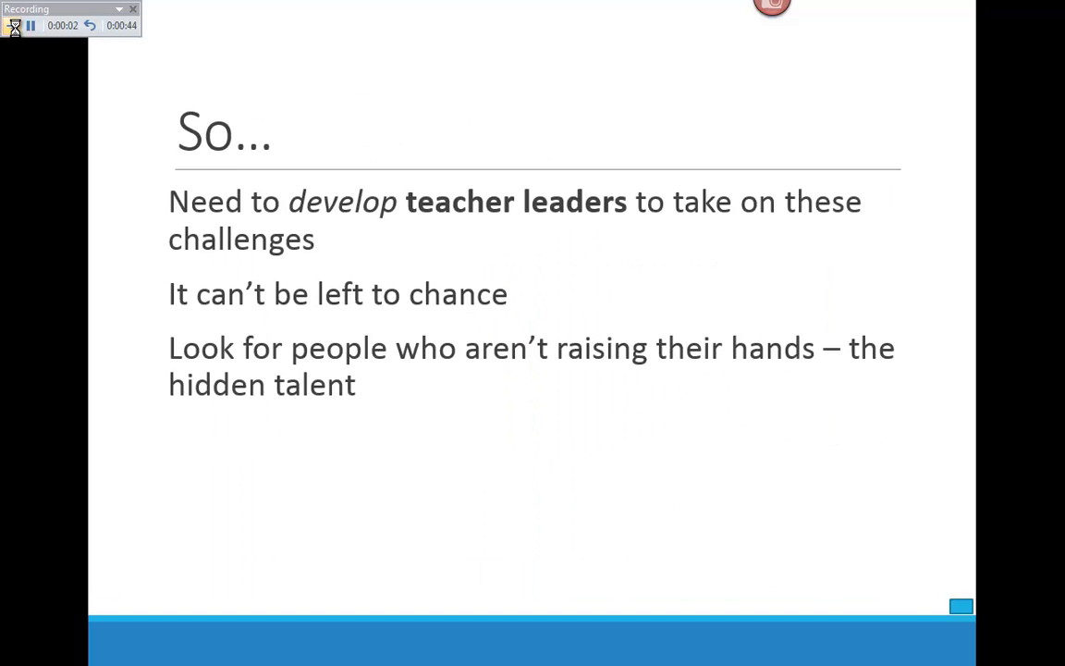
pyautogui.click(12, 27)
pyautogui.click(14, 28)
pyautogui.click(14, 28)
pyautogui.click(14, 28)
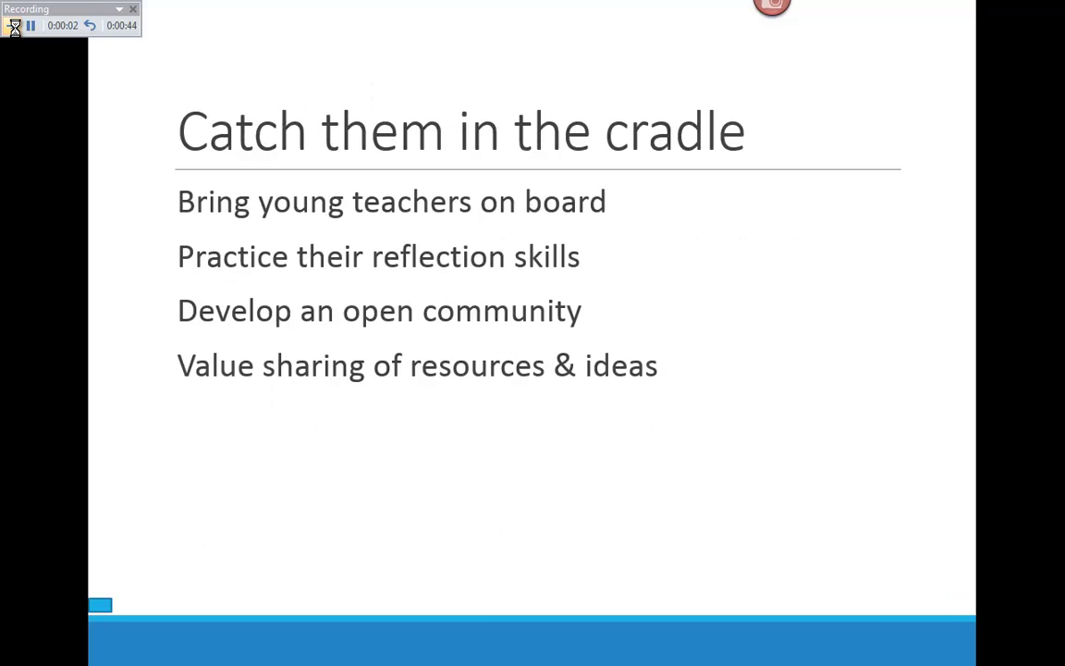
pyautogui.click(13, 28)
pyautogui.click(14, 27)
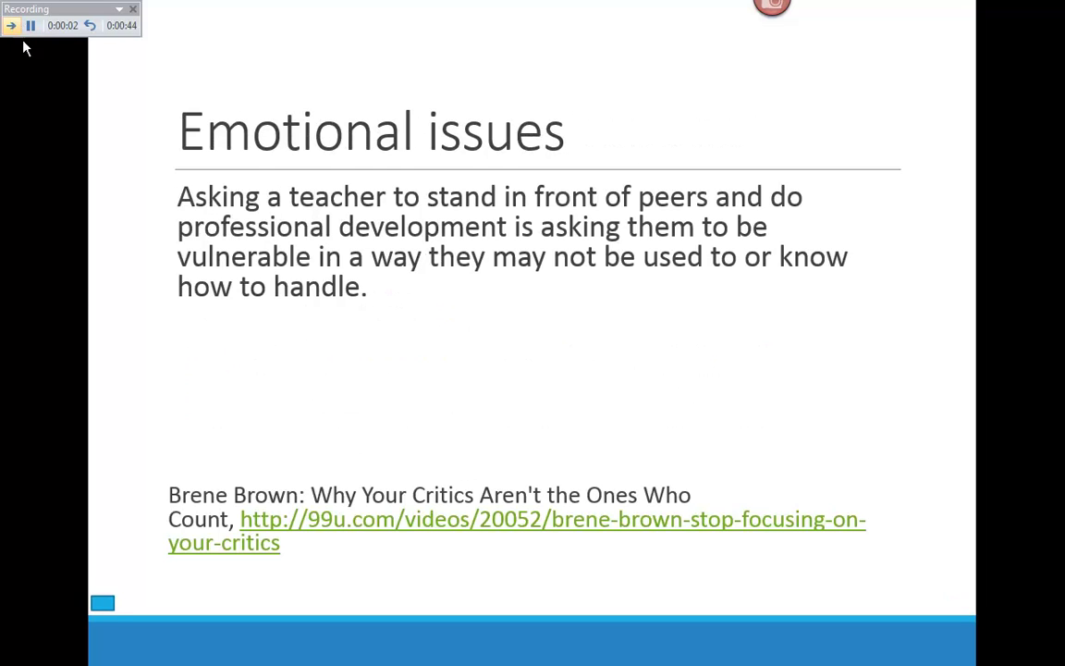
pyautogui.click(14, 28)
pyautogui.click(13, 28)
pyautogui.click(14, 28)
pyautogui.click(13, 26)
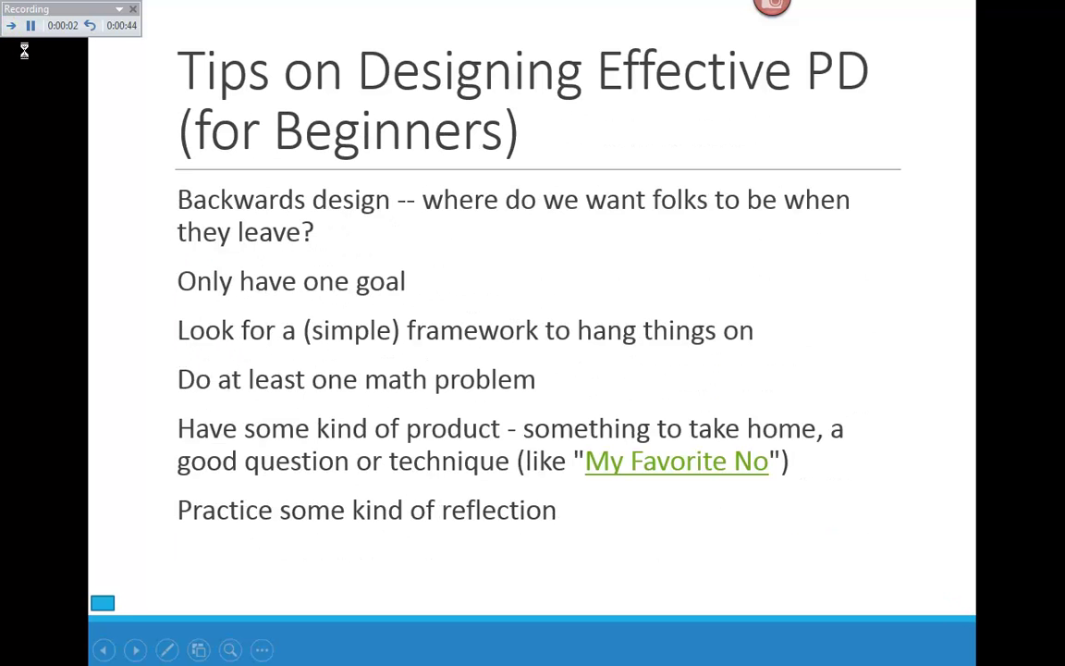
pyautogui.click(13, 26)
pyautogui.click(13, 26)
pyautogui.click(13, 26)
pyautogui.click(13, 25)
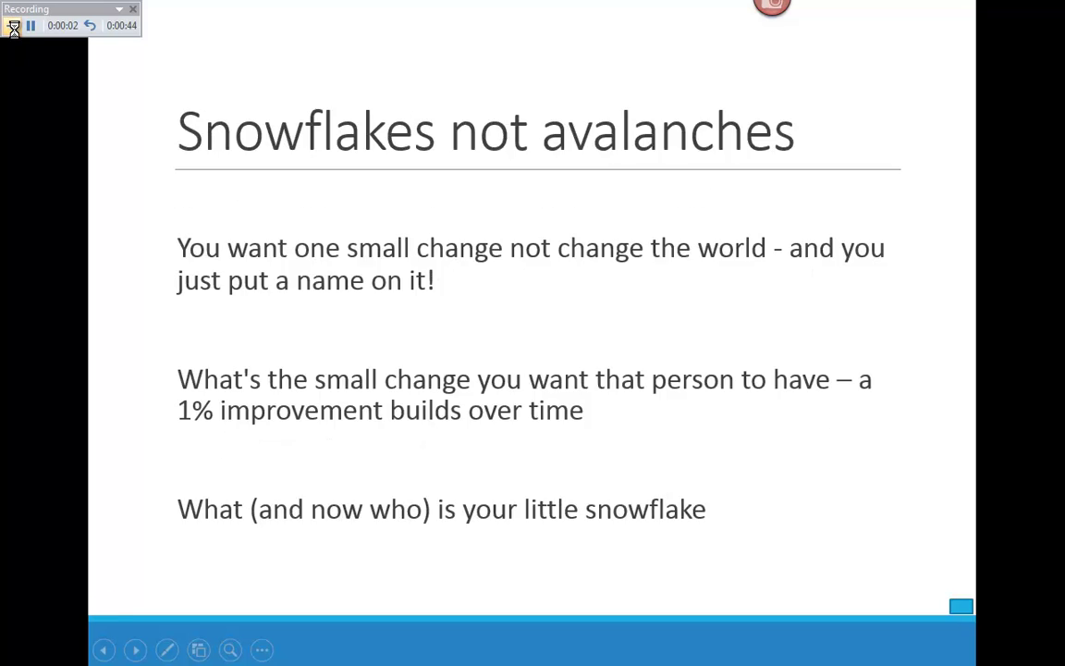
pyautogui.click(13, 25)
pyautogui.click(13, 26)
pyautogui.click(13, 25)
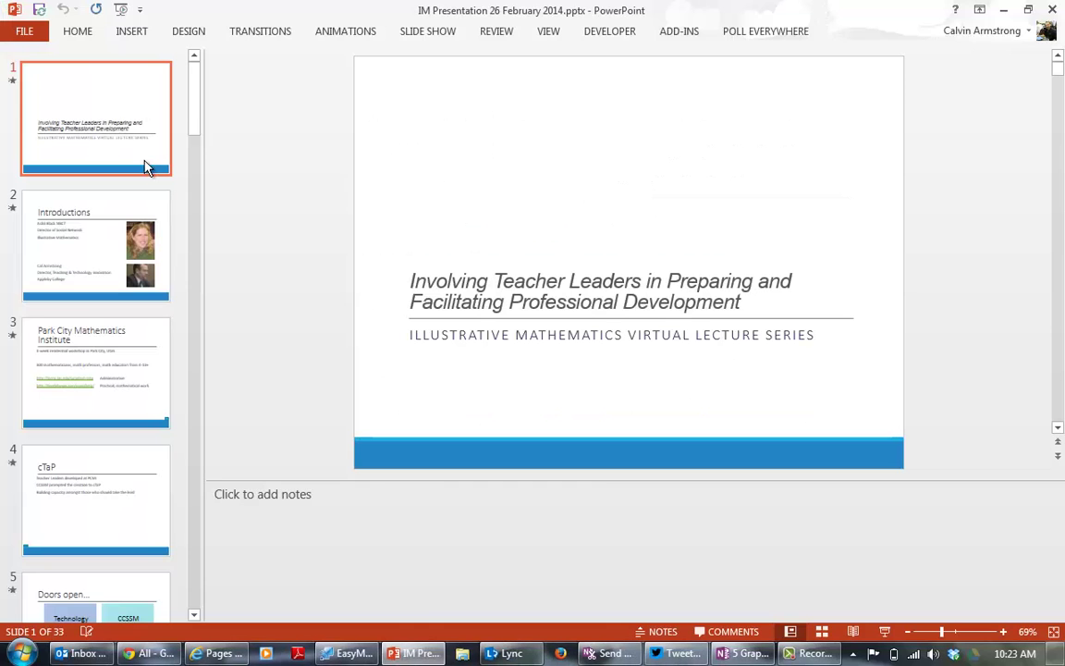
# - Save the recorded presentation in the Dropbox folder as a PowerPoint Show named IM Presentation 26 February 2014.ppsx, and close it
pyautogui.hotkey('alt', 'f')
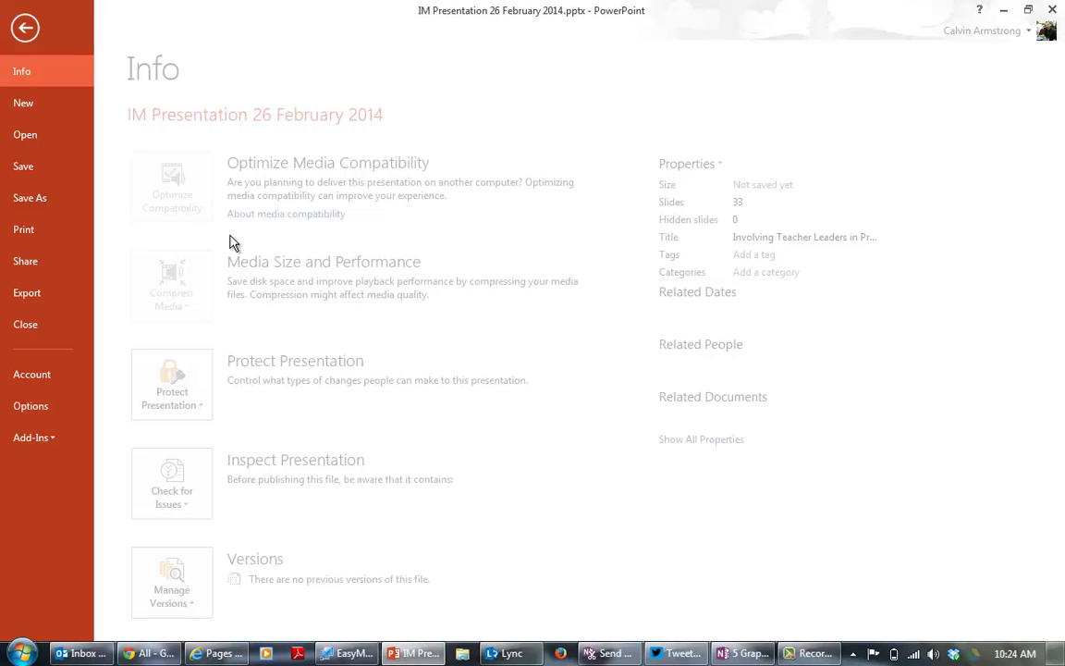
pyautogui.click(33, 27)
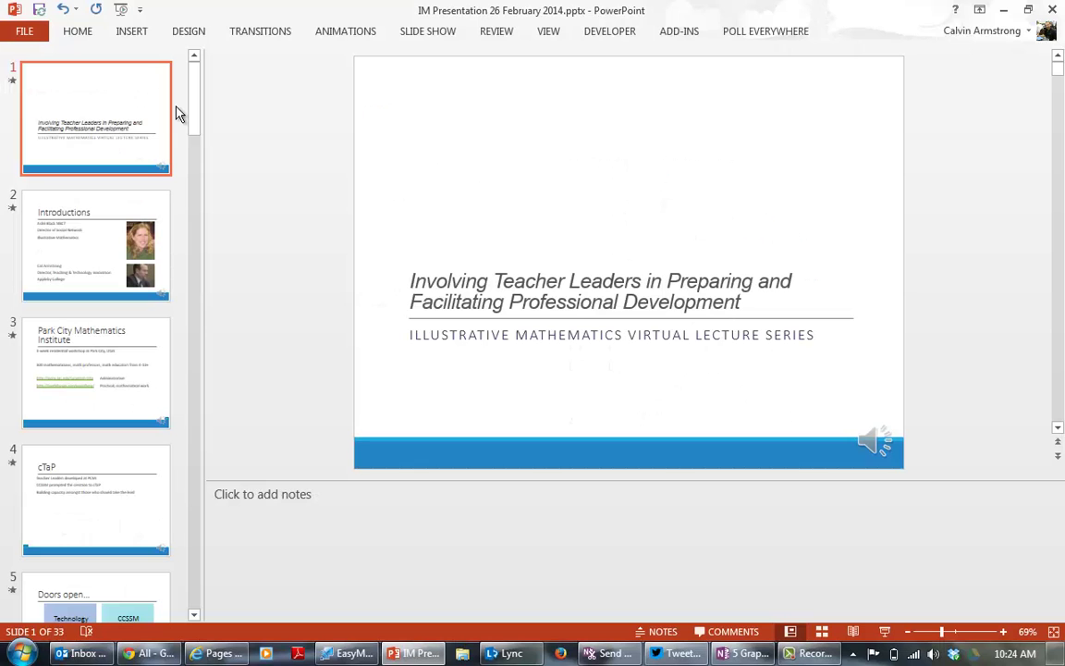
pyautogui.click(26, 33)
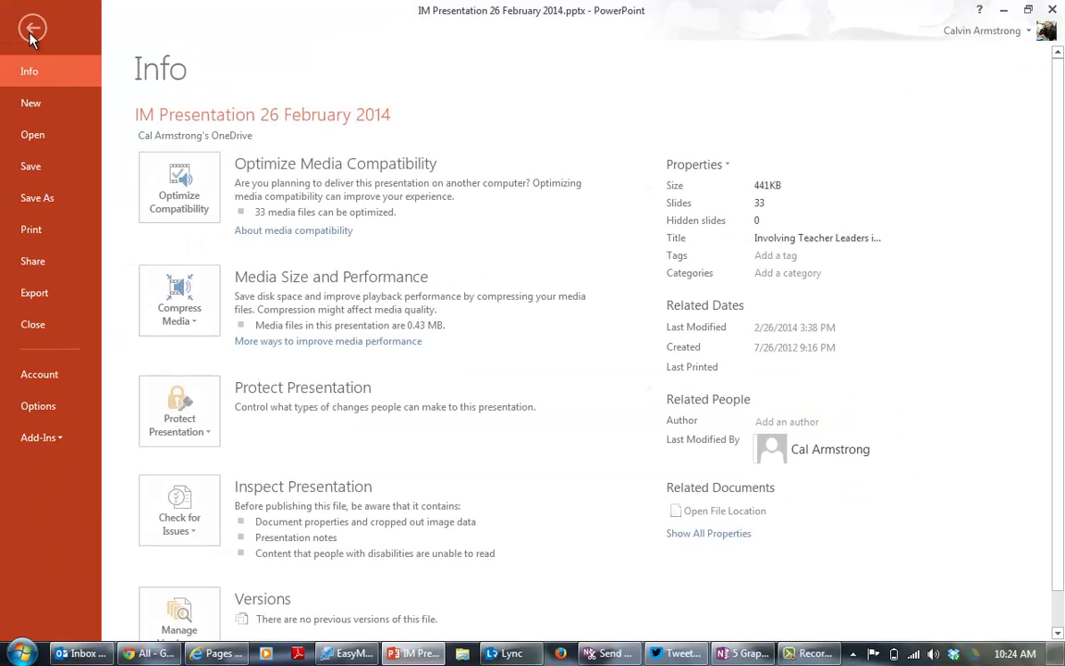
pyautogui.click(42, 202)
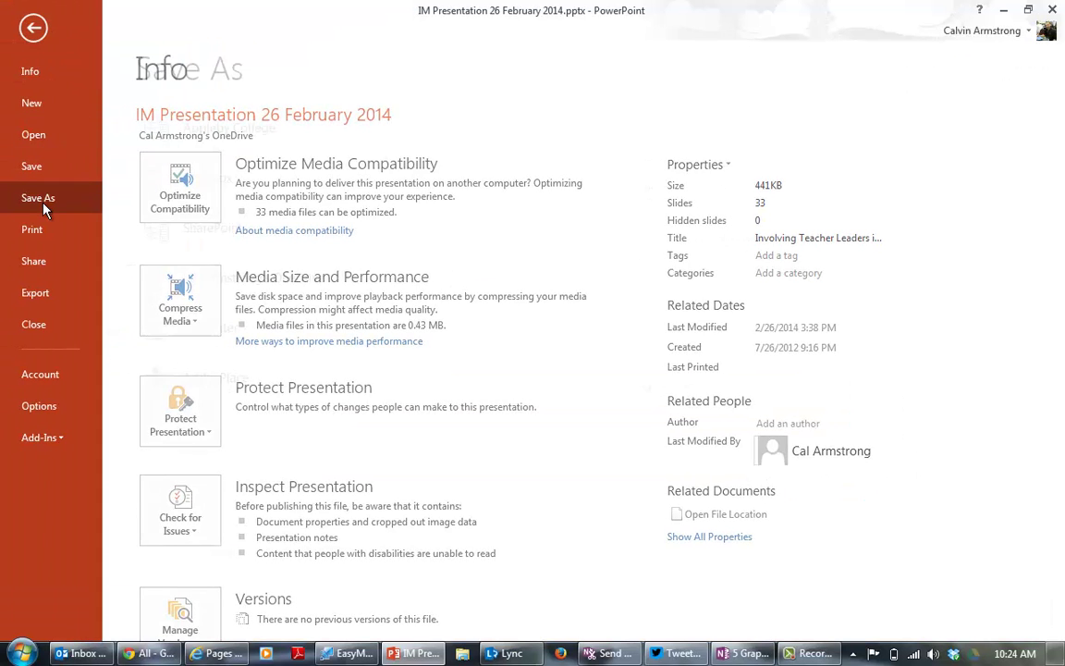
pyautogui.click(171, 193)
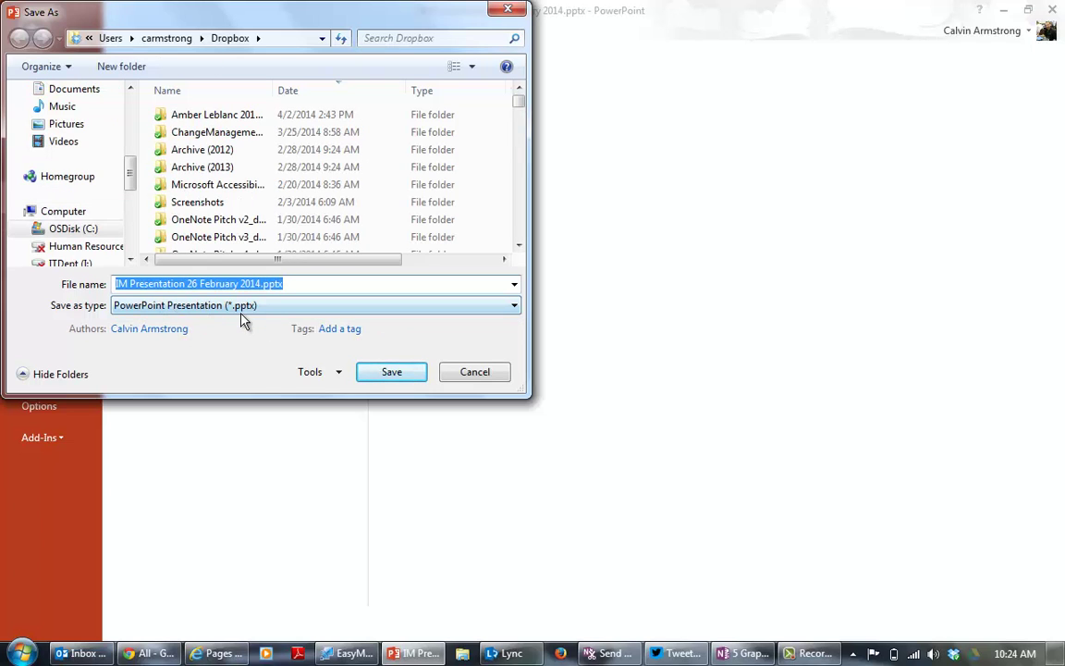
pyautogui.click(514, 313)
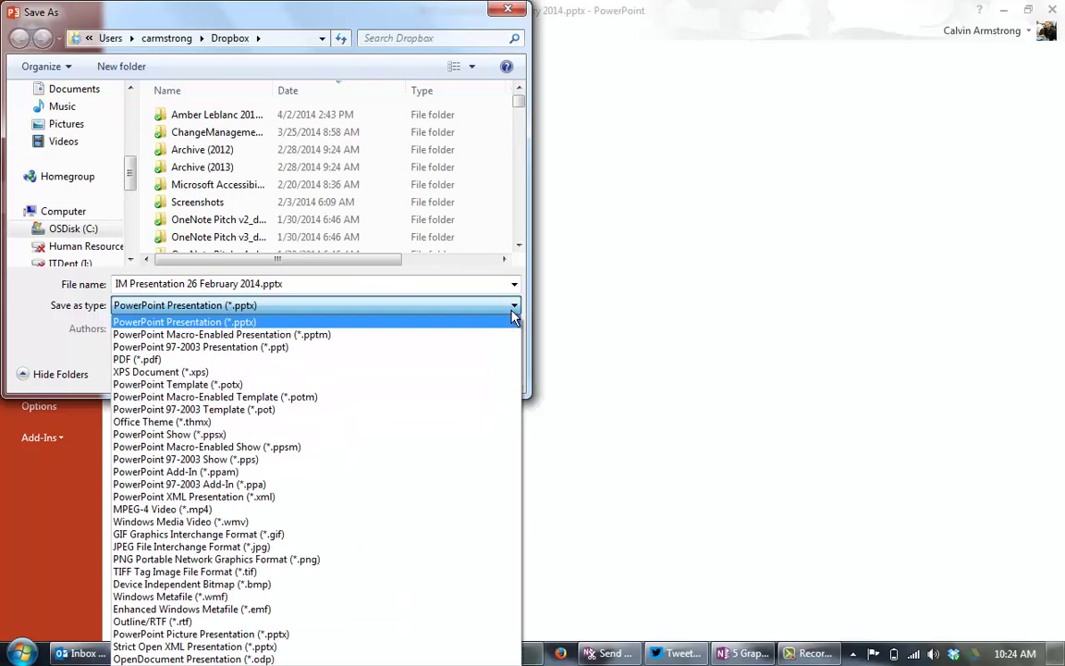
pyautogui.click(222, 434)
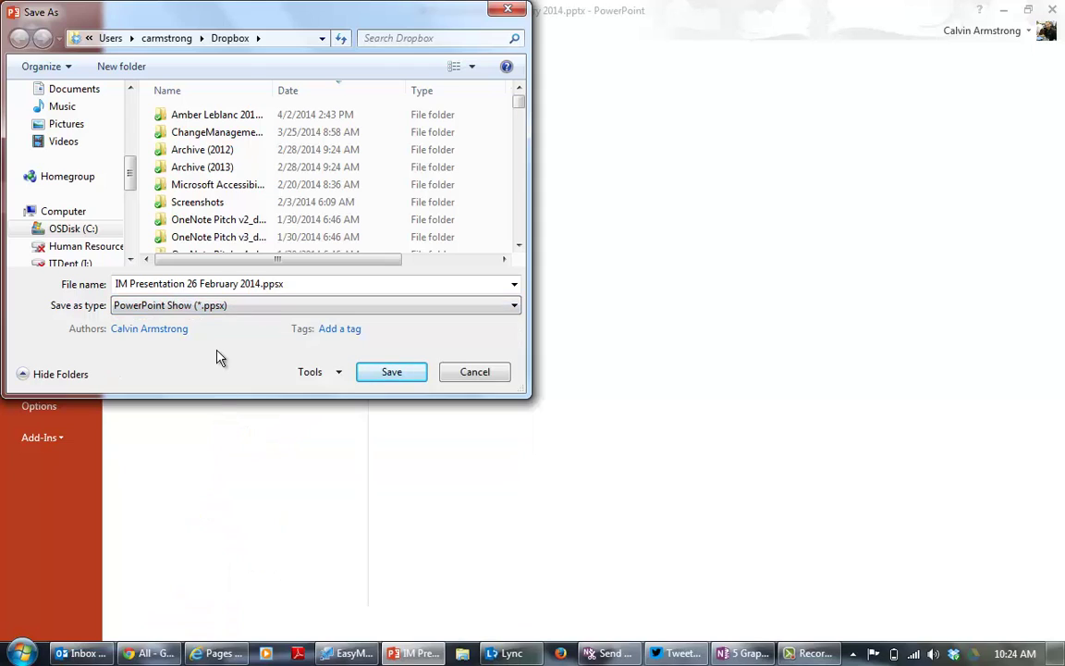
pyautogui.click(386, 372)
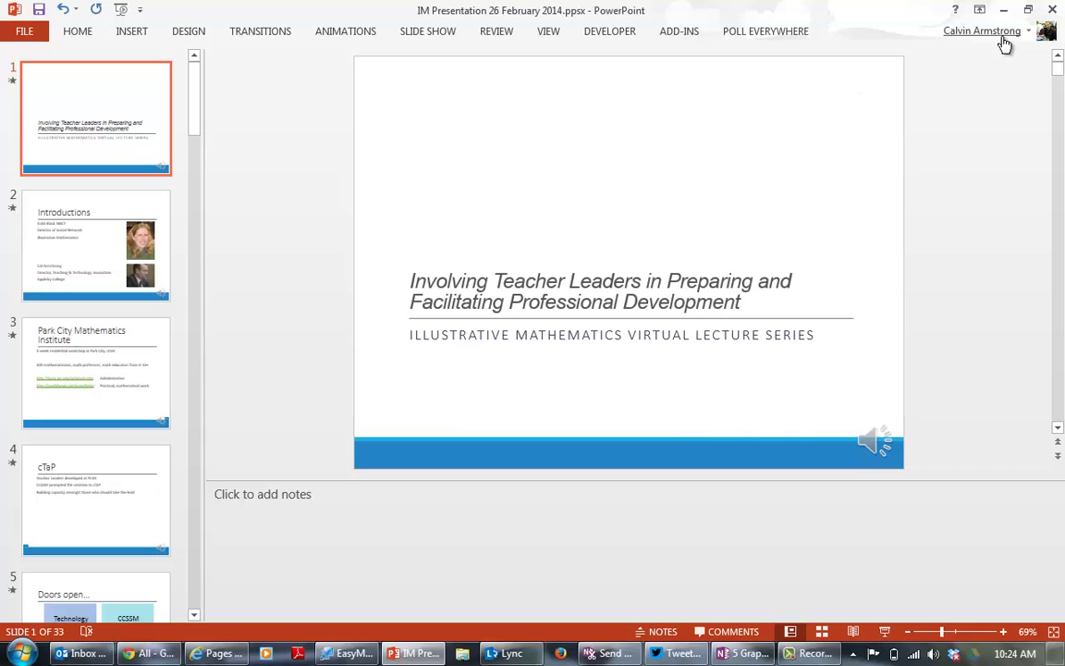
pyautogui.click(1054, 11)
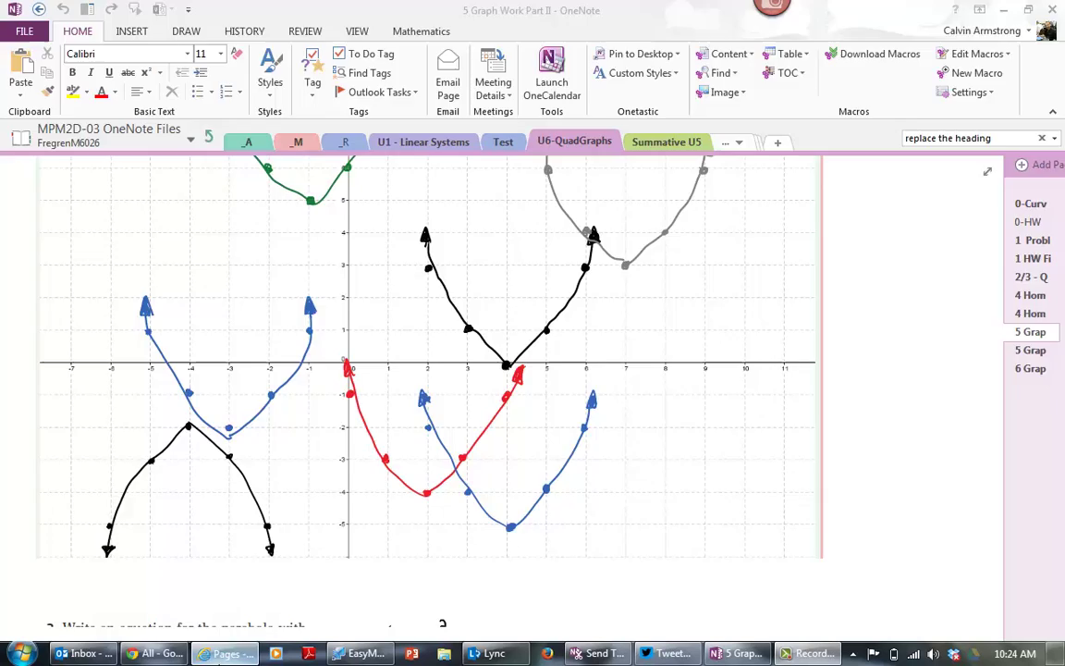
# - Switch to the browser's SharePoint site and open the Shared with Everyone folder in OneDrive
pyautogui.click(227, 653)
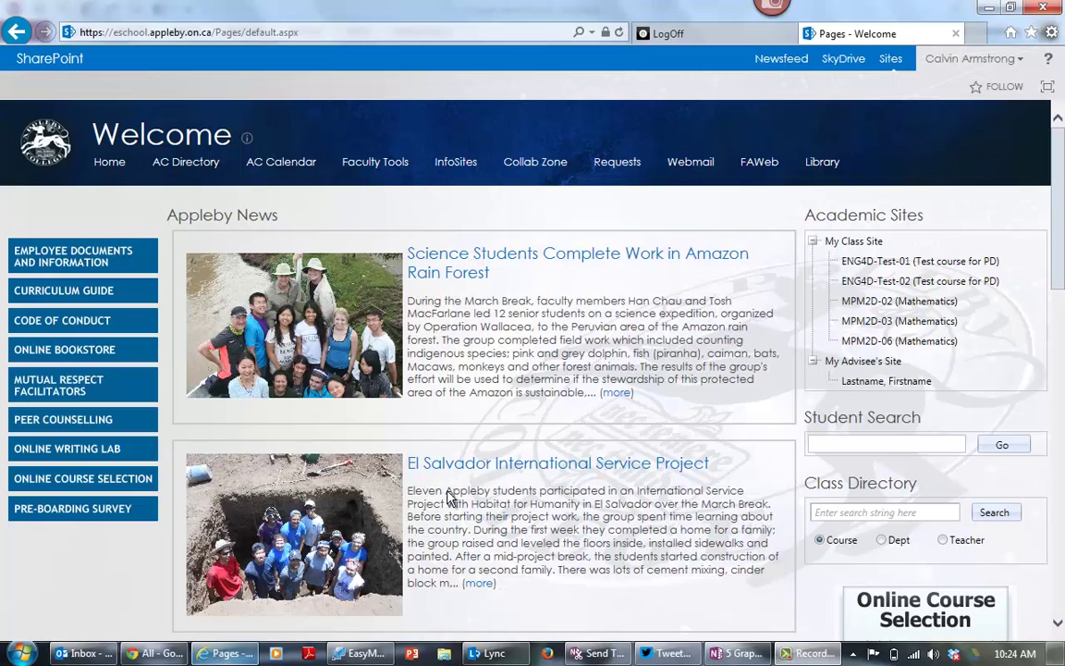
pyautogui.click(845, 62)
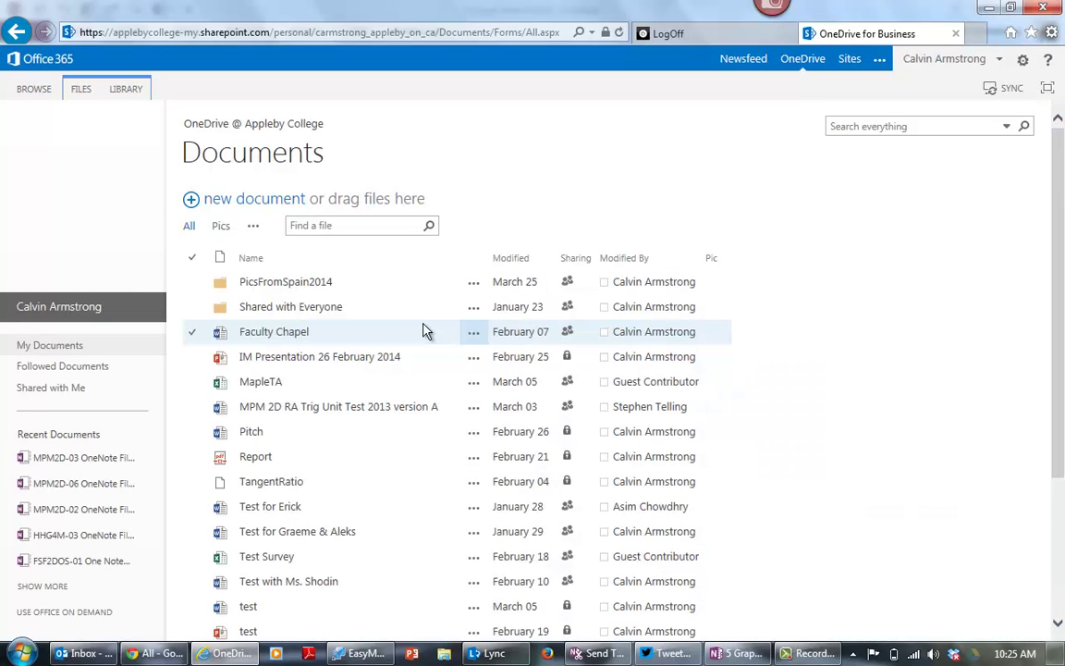
pyautogui.click(288, 313)
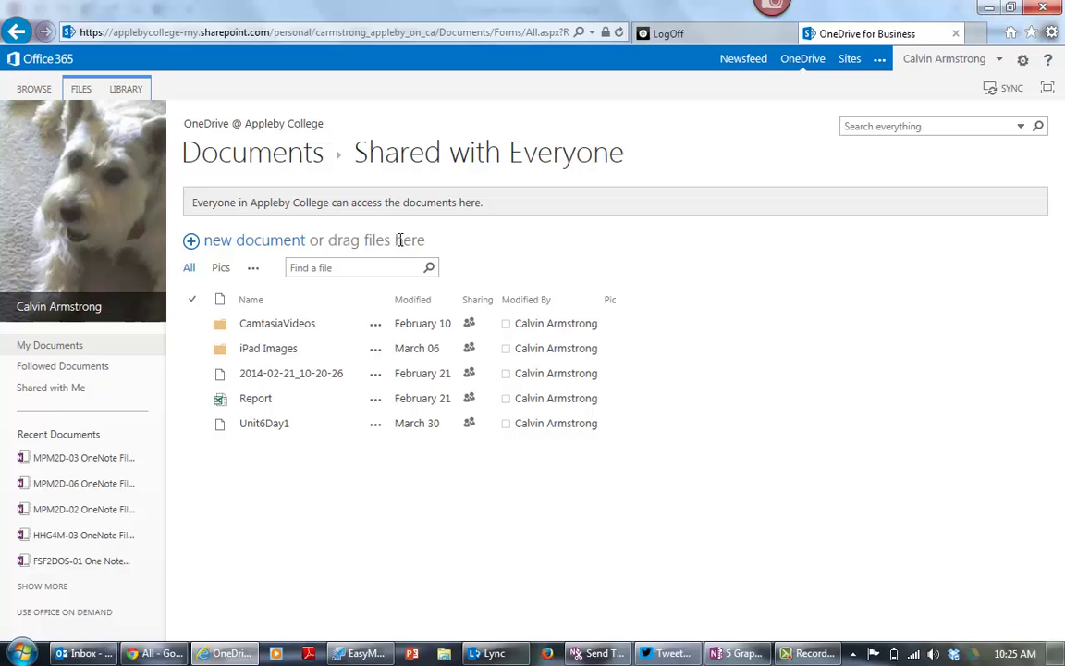
# - Upload IM Presentation 26 February 2014.ppsx from the Dropbox folder in File Explorer to OneDrive's Shared with Everyone folder
pyautogui.click(442, 653)
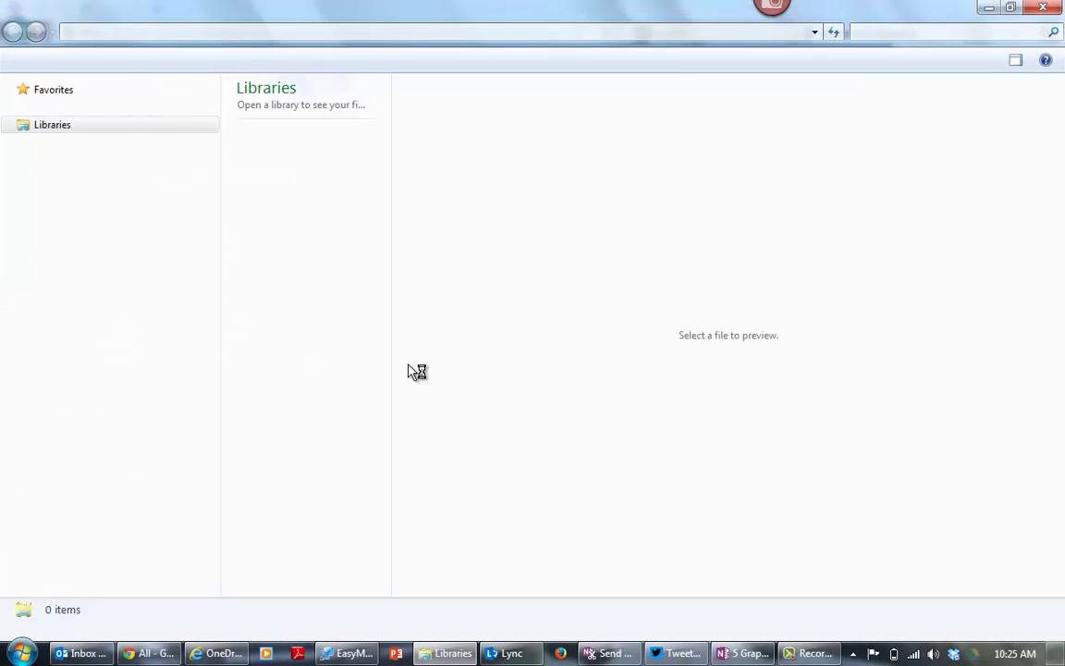
pyautogui.click(92, 161)
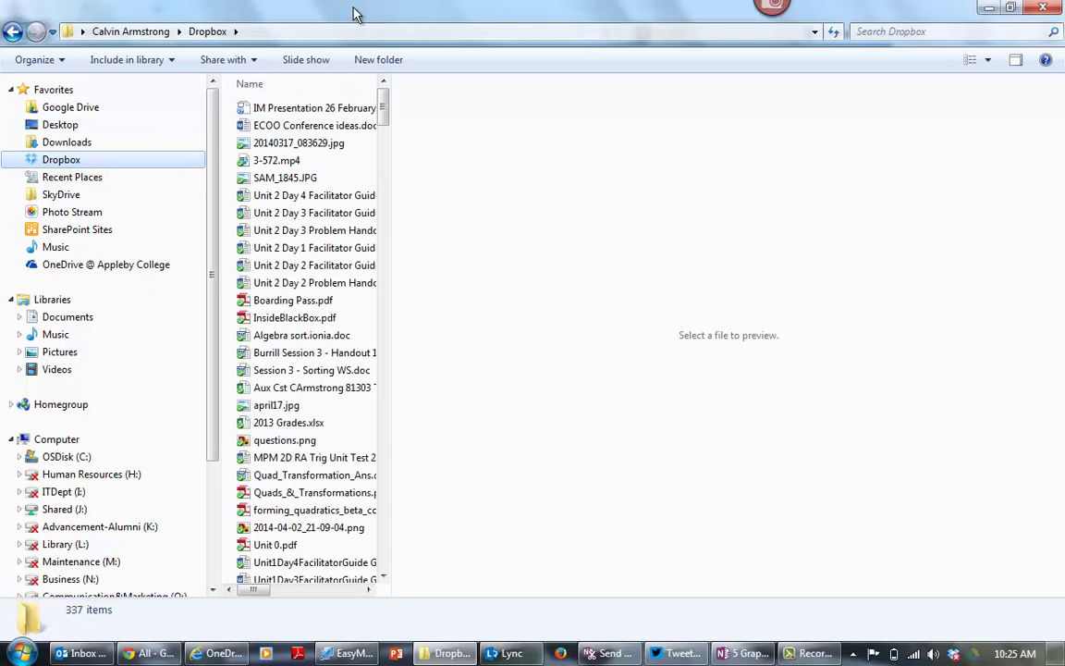
pyautogui.moveTo(324, 12); pyautogui.dragTo(726, 152)
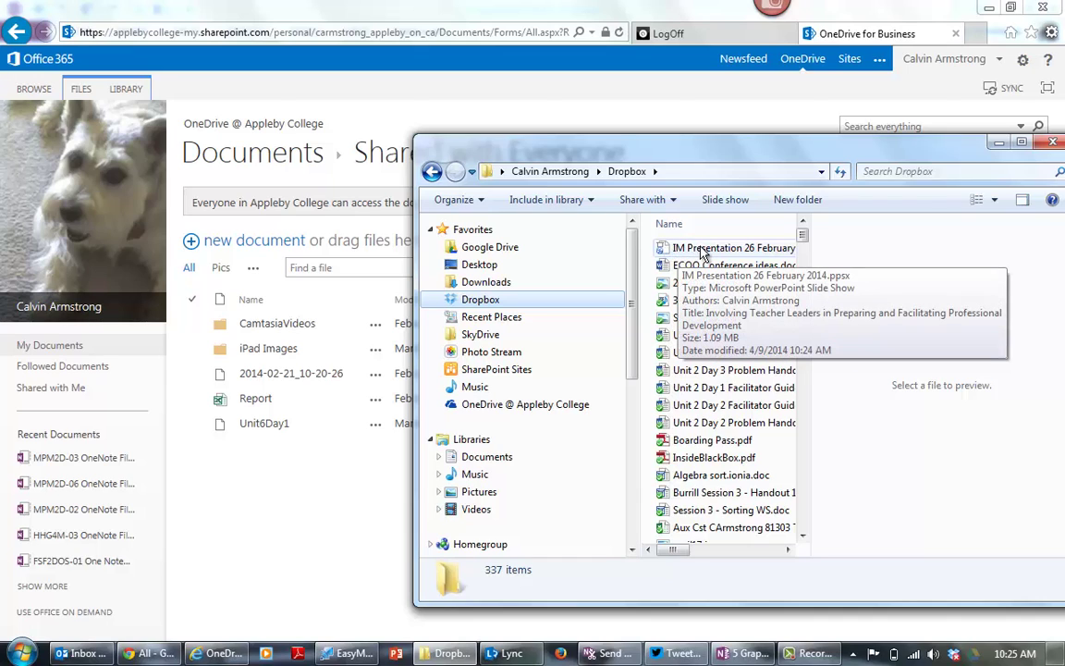
pyautogui.moveTo(714, 256); pyautogui.dragTo(322, 317)
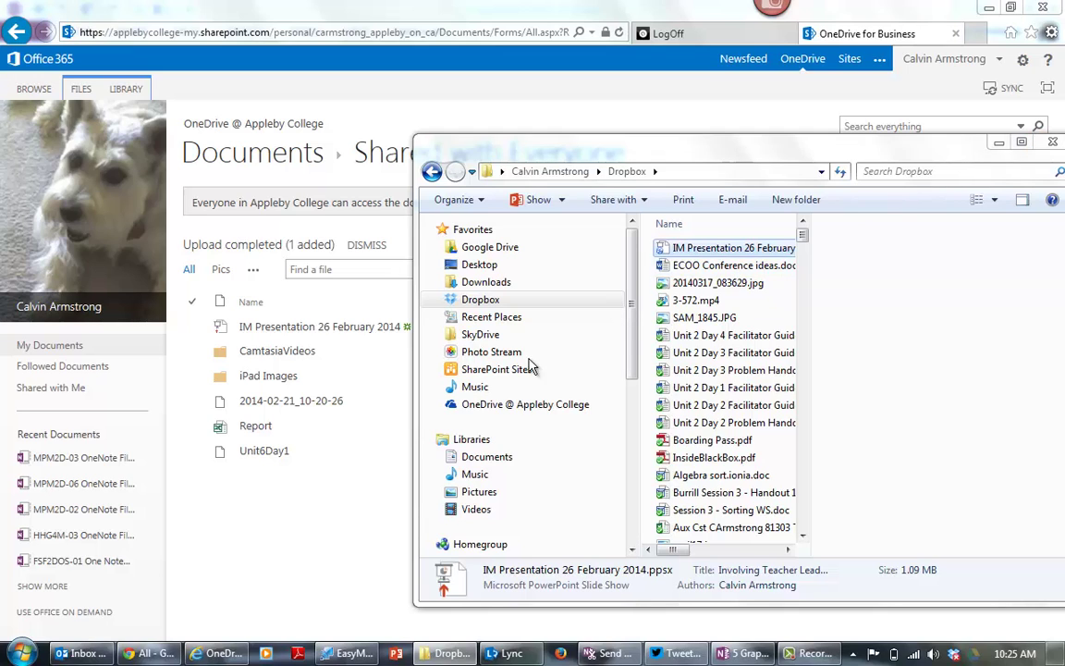
pyautogui.click(263, 513)
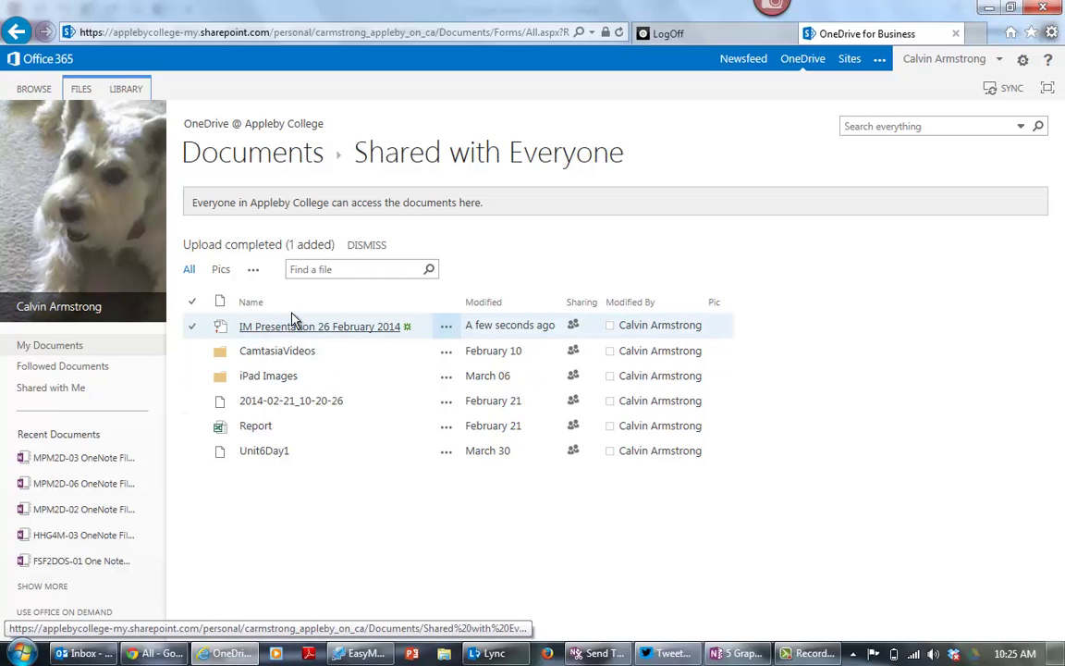
# - Create a view-only guest link for IM Presentation 26 February 2014 through its sharing options
pyautogui.click(448, 331)
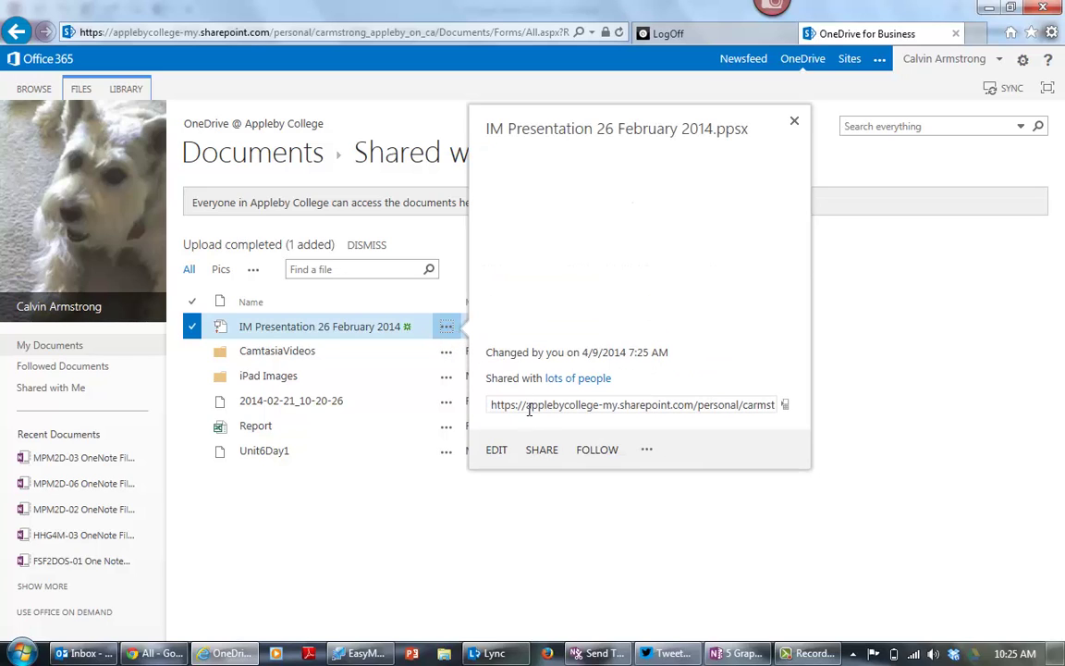
pyautogui.click(541, 452)
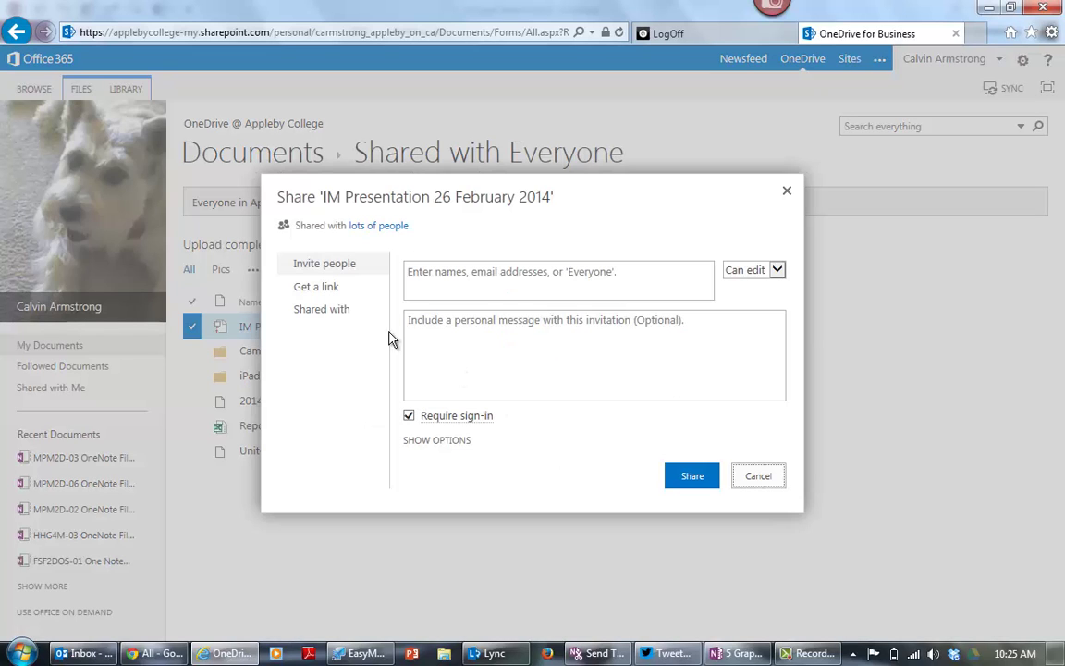
pyautogui.click(321, 295)
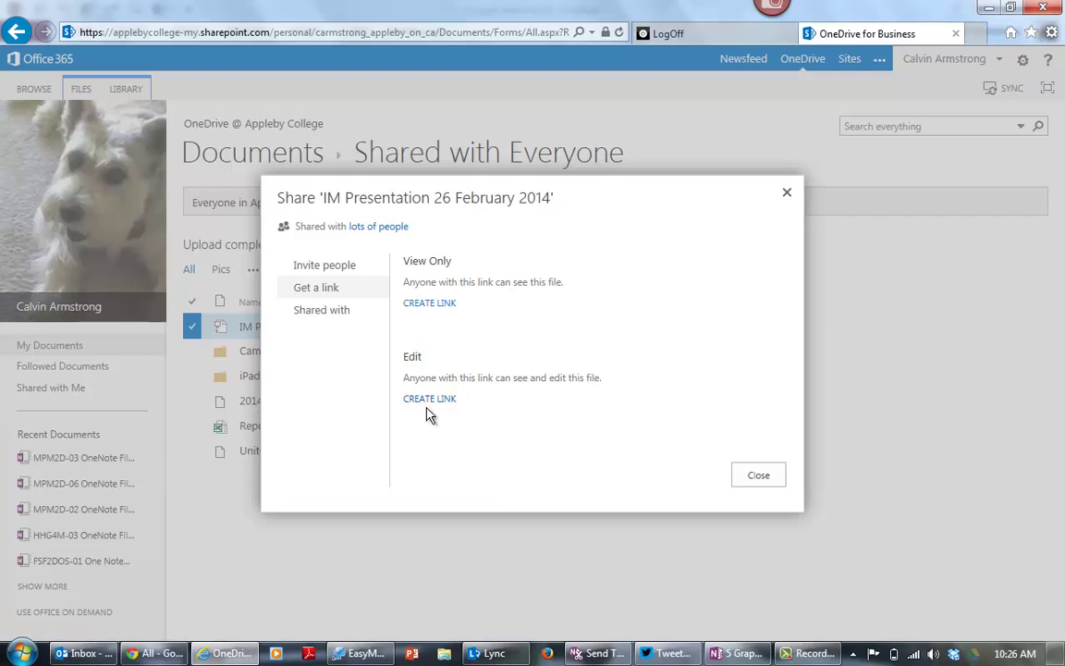
pyautogui.click(424, 305)
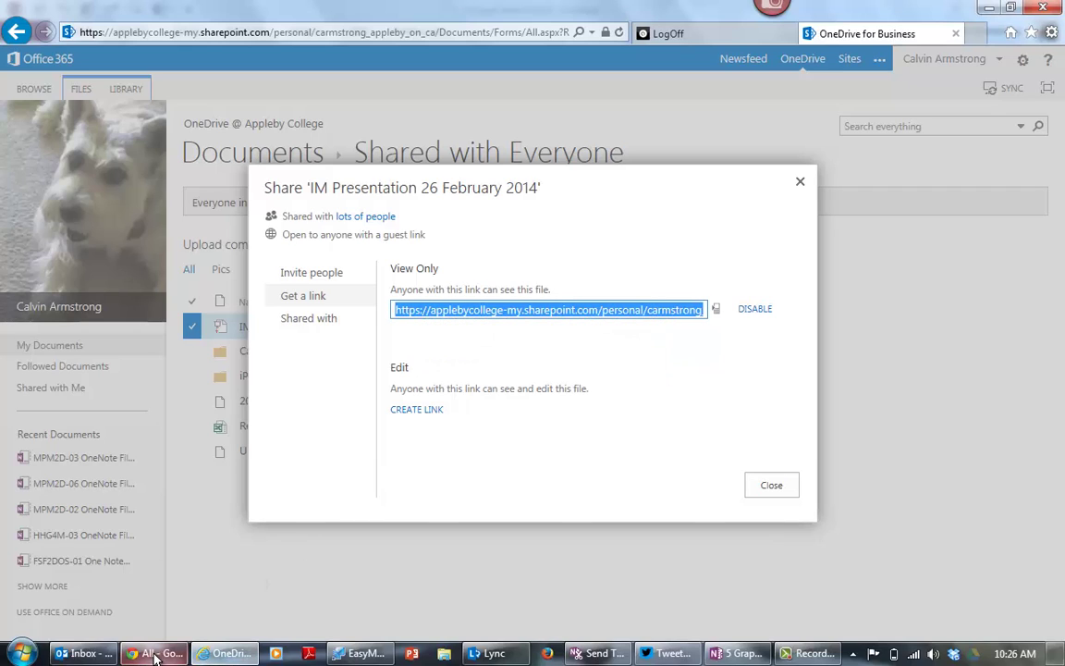
# - Switch to OneNote and paste the view-only guest link, including its access token, beside the title of the 5 Graph Work Part II page
pyautogui.click(737, 652)
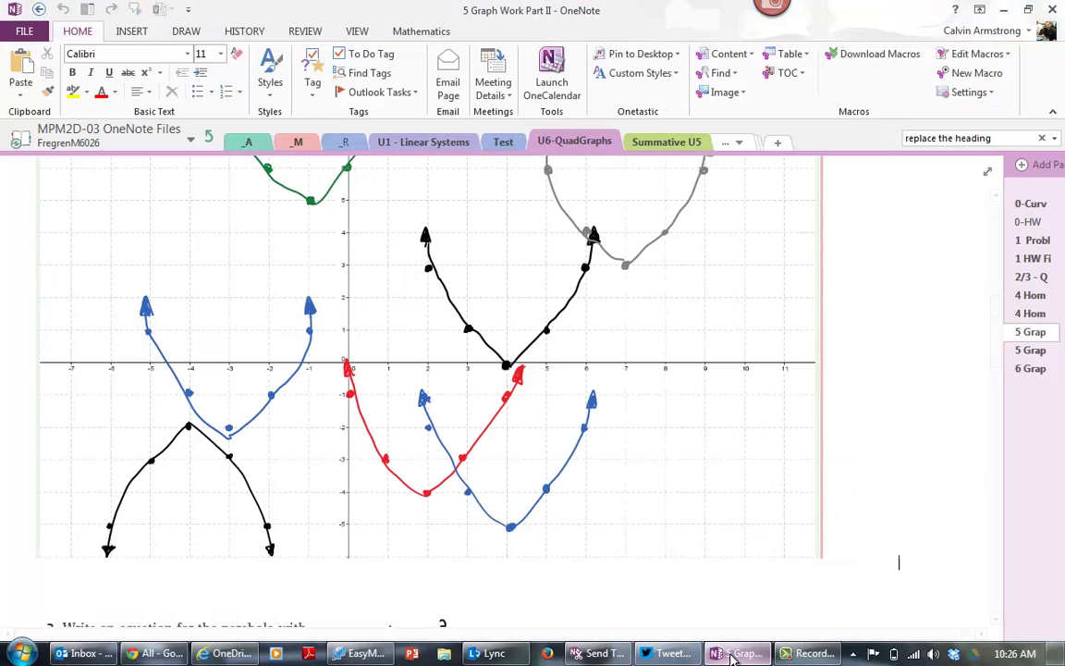
pyautogui.click(997, 211)
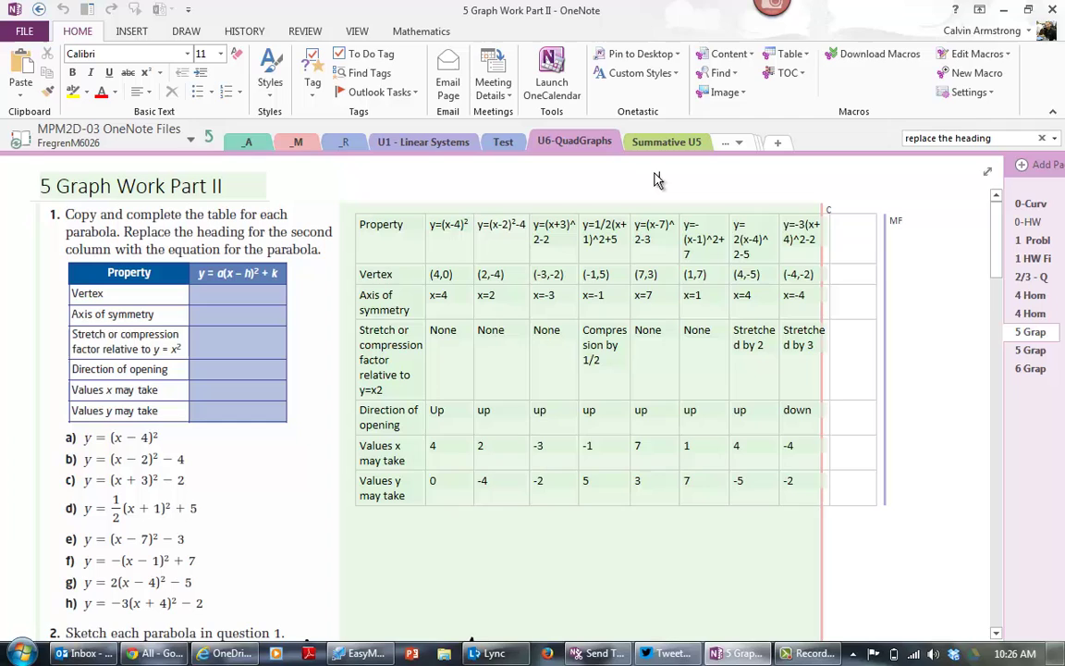
pyautogui.click(656, 180)
pyautogui.hotkey('ctrl', 'v')
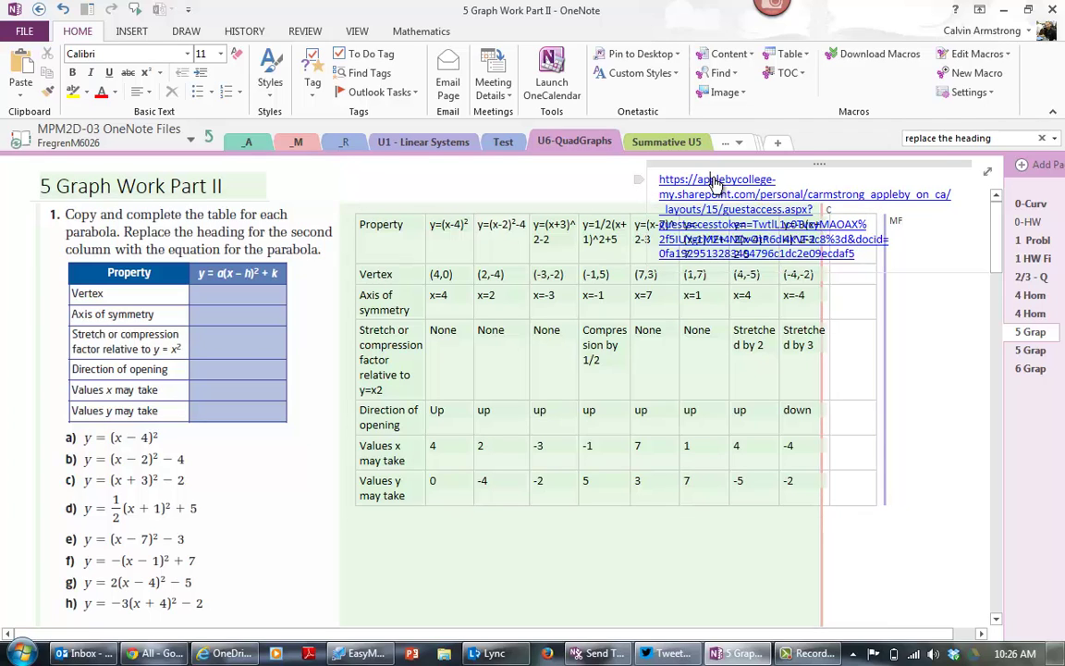
# - Change the pasted link's display text to "My powerpoint show", keeping its address
pyautogui.rightClick(715, 183)
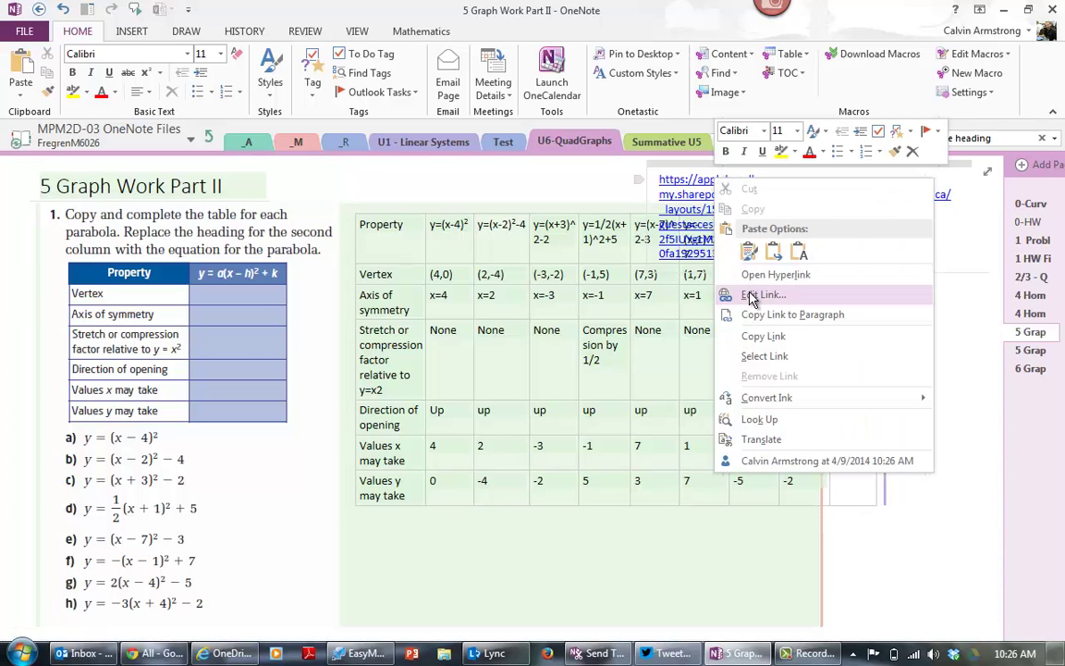
pyautogui.press('Escape')
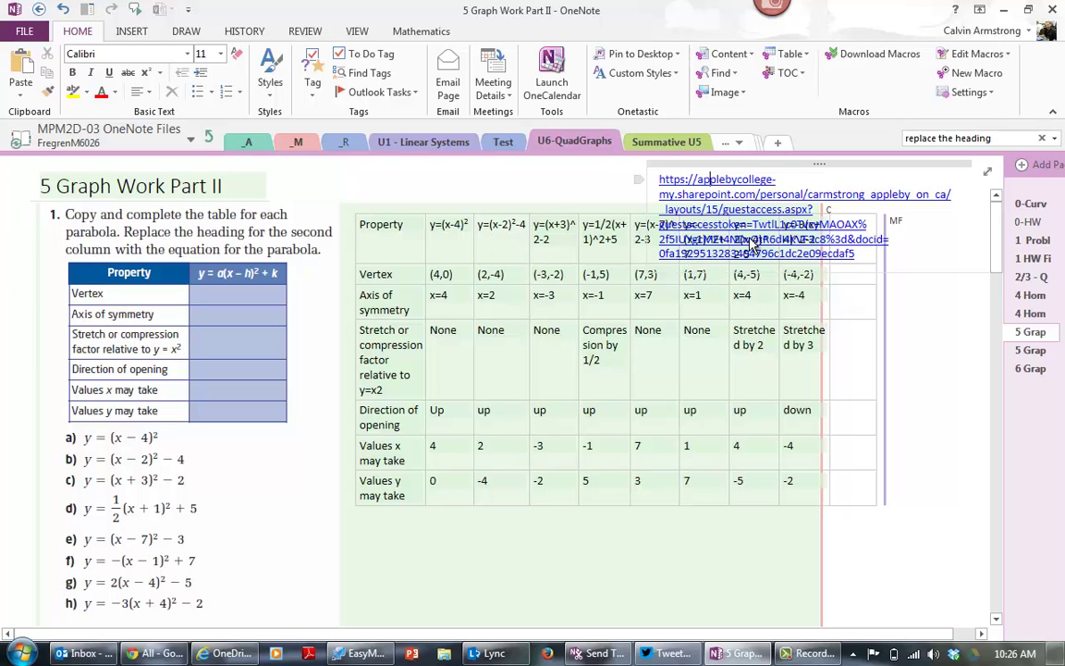
pyautogui.hotkey('ctrl', 'k')
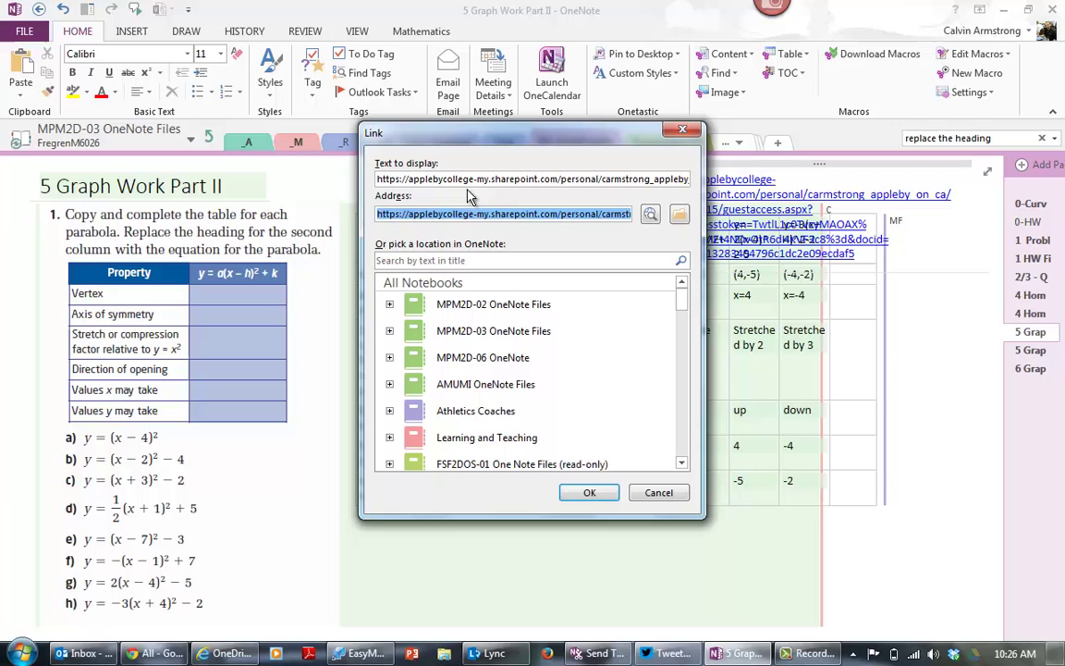
pyautogui.click(460, 181)
pyautogui.hotkey('ctrl', 'a')
pyautogui.write('M')
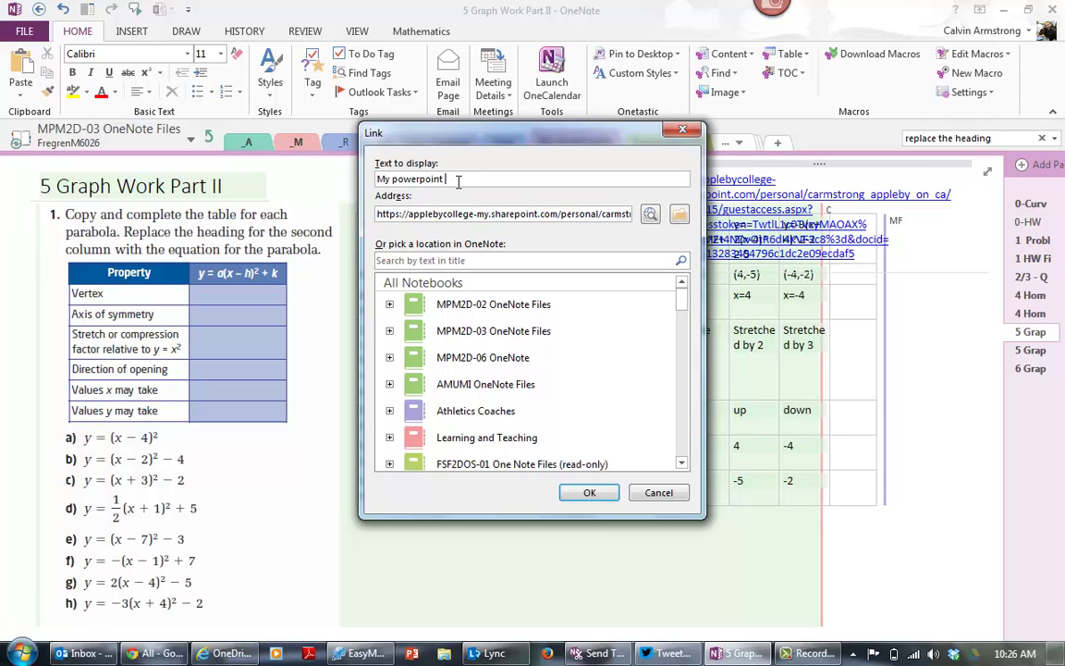
pyautogui.press('Return')
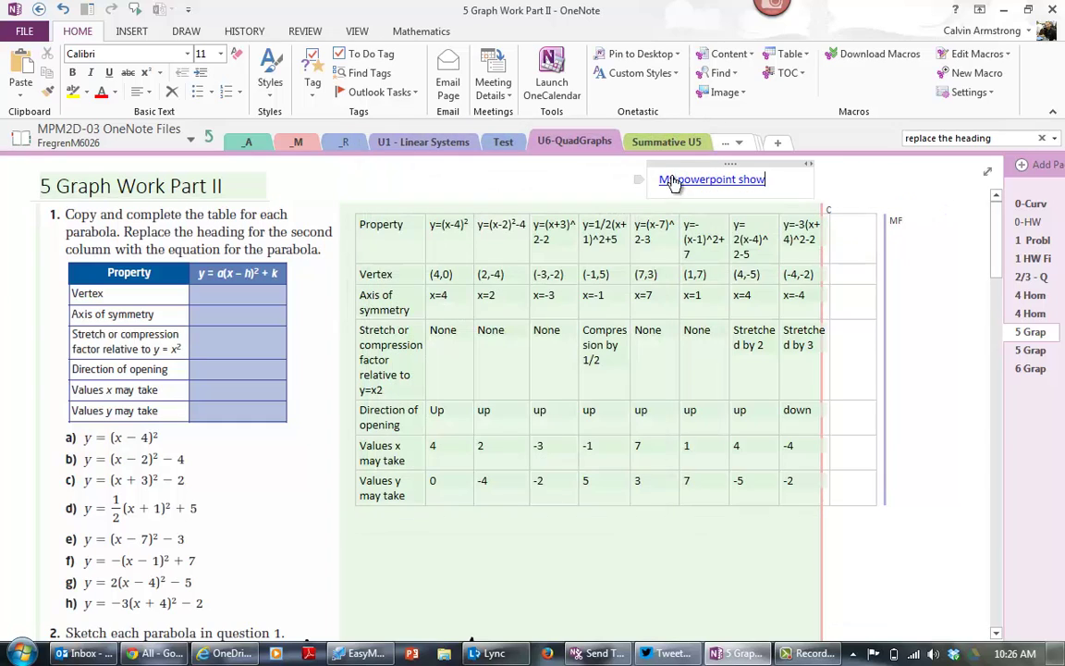